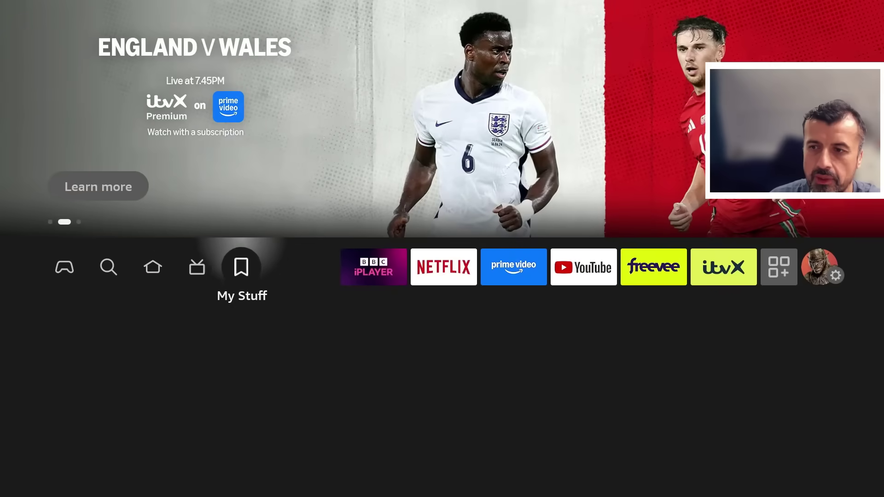
Open the My Fire TV settings and check the device for system software updates.
key(Right)
key(Right)
key(Right)
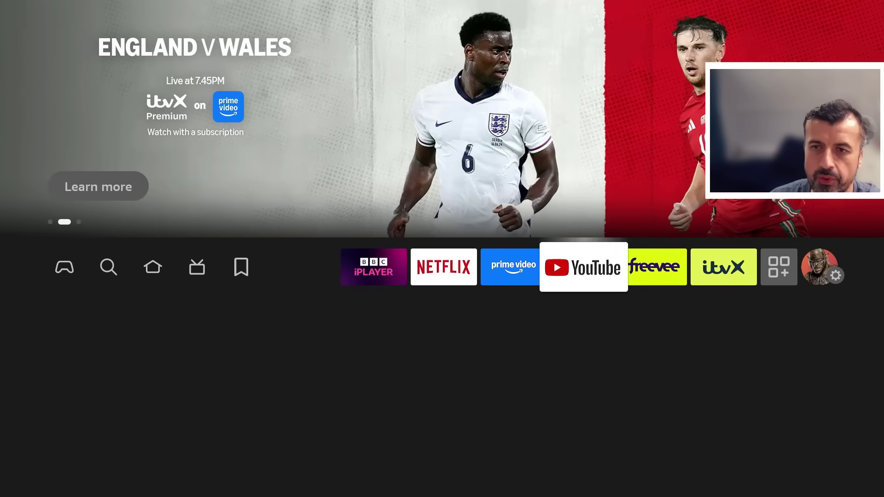
key(Right)
key(Right)
key(Right)
key(Right)
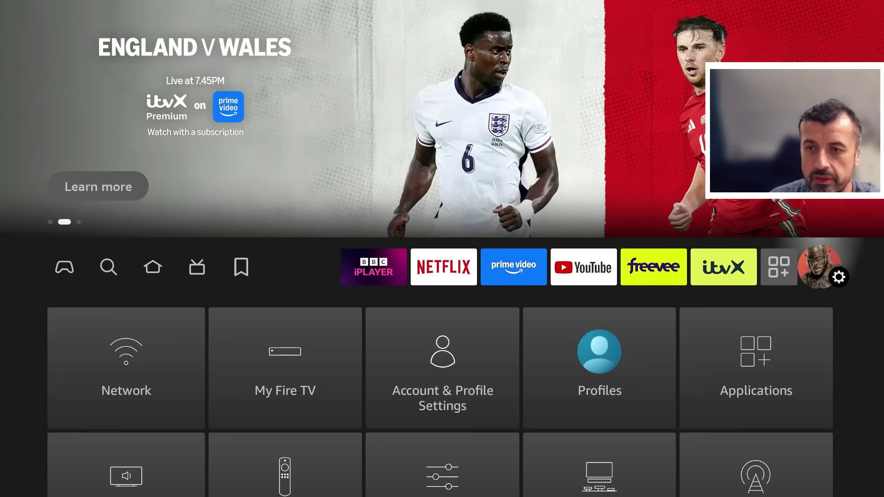
key(Down)
key(Right)
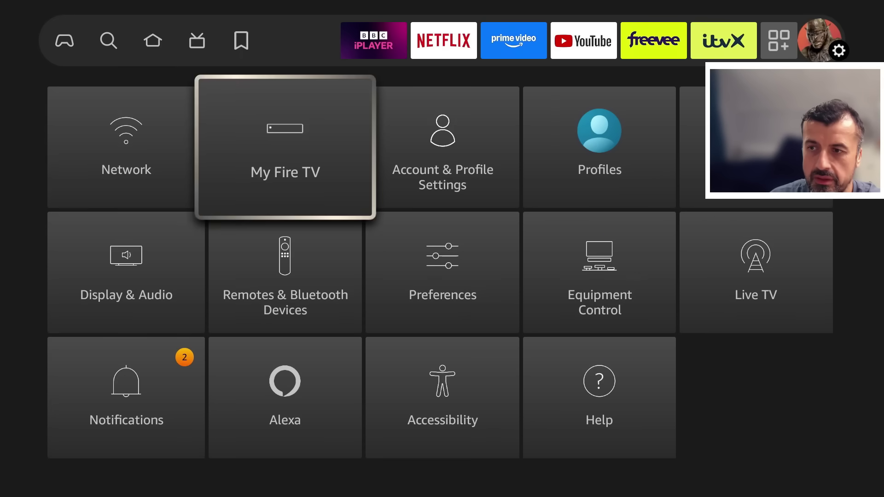
key(Return)
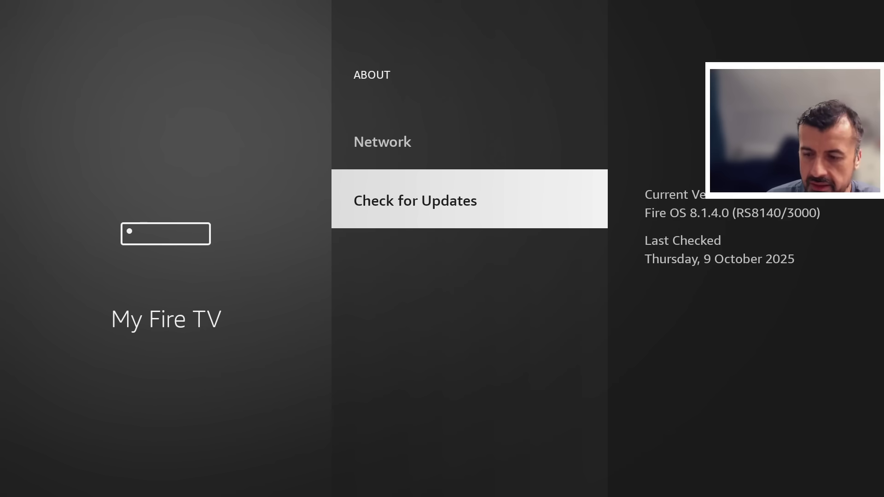
key(Return)
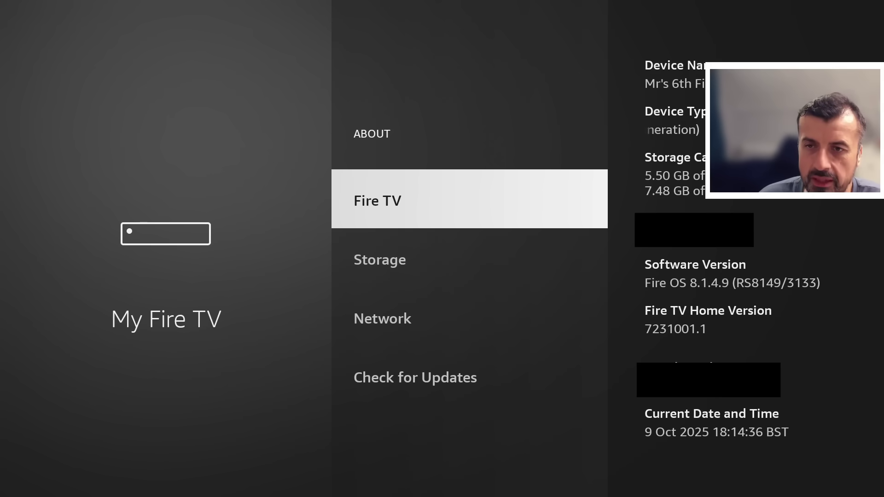
Leave the device information and open the Dialogue Boost options in the audio settings of Display & Audio.
key(Escape)
key(Escape)
key(Down)
key(Right)
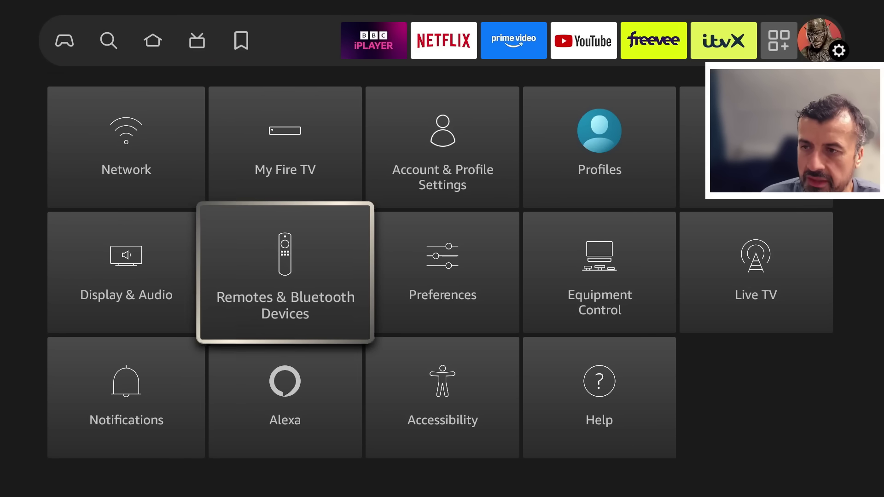
key(Left)
key(Return)
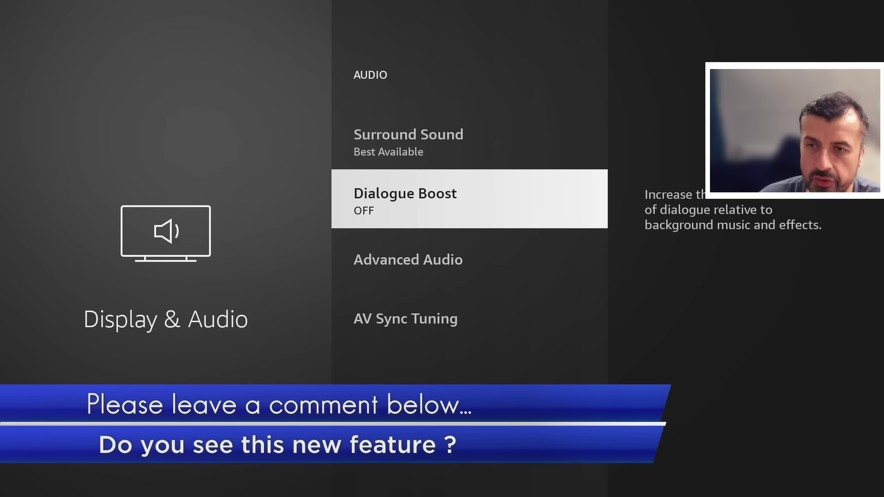
key(Return)
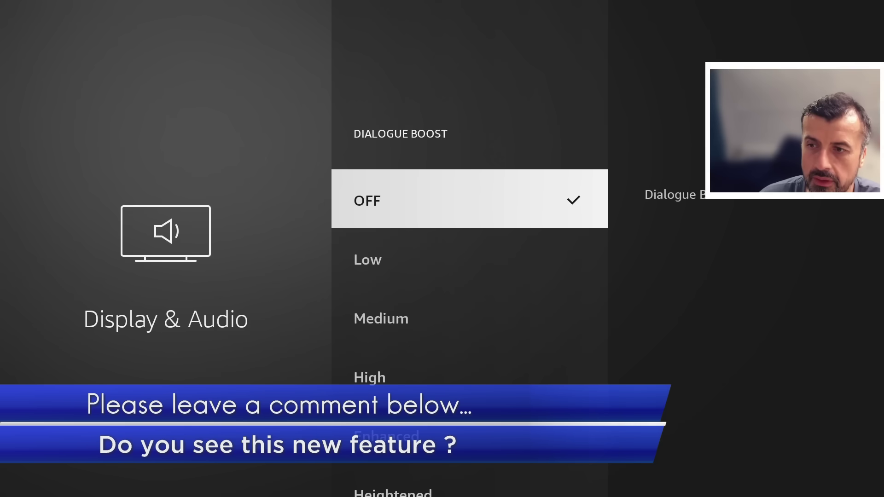
Read the descriptions of the Dialogue Boost levels from OFF through Heightened.
key(Down)
key(Down)
key(Down)
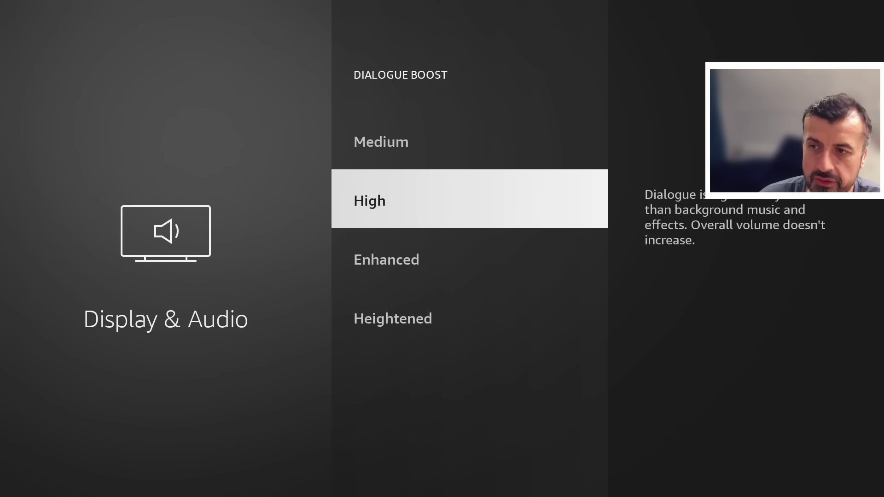
key(Up)
key(Down)
key(Down)
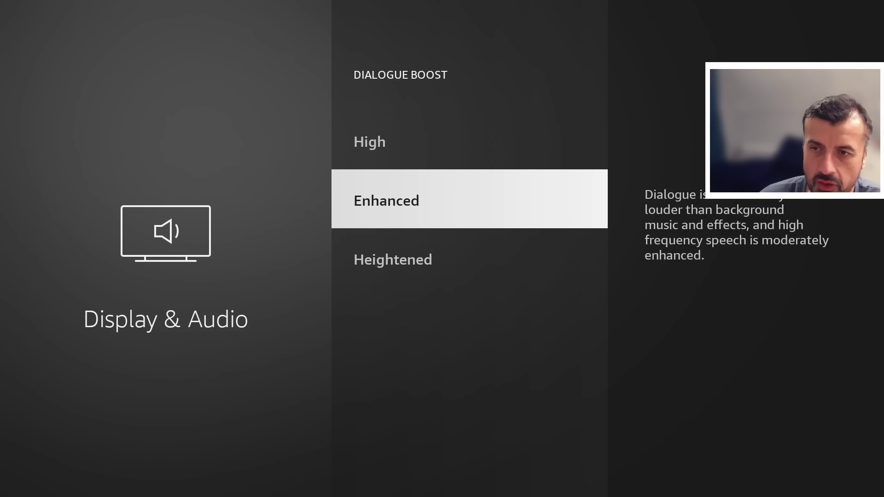
key(Down)
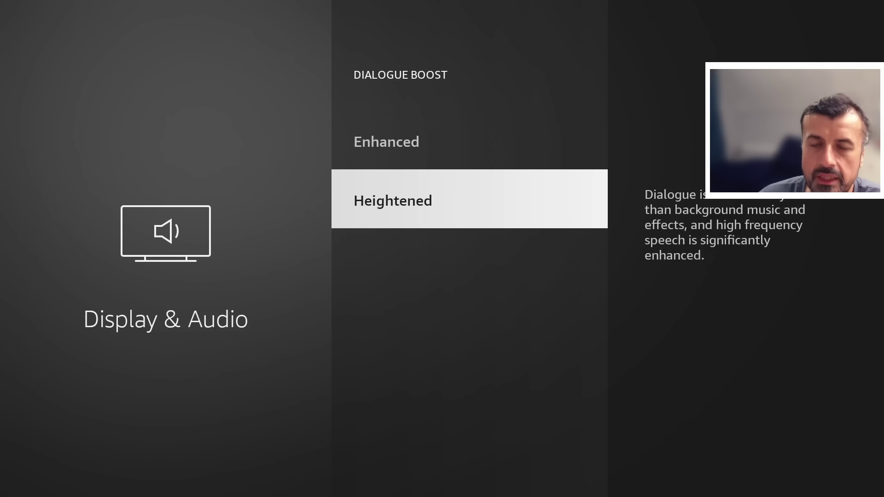
key(Up)
key(Up)
key(Up)
key(Up)
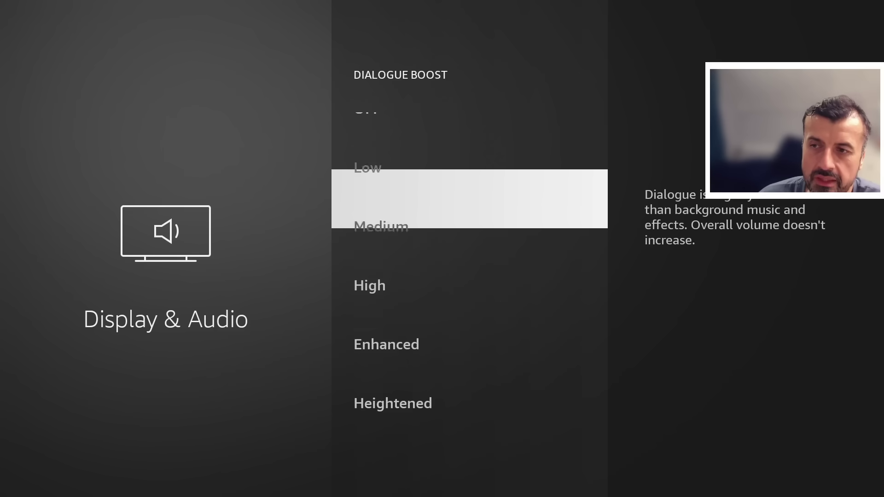
key(Down)
key(Down)
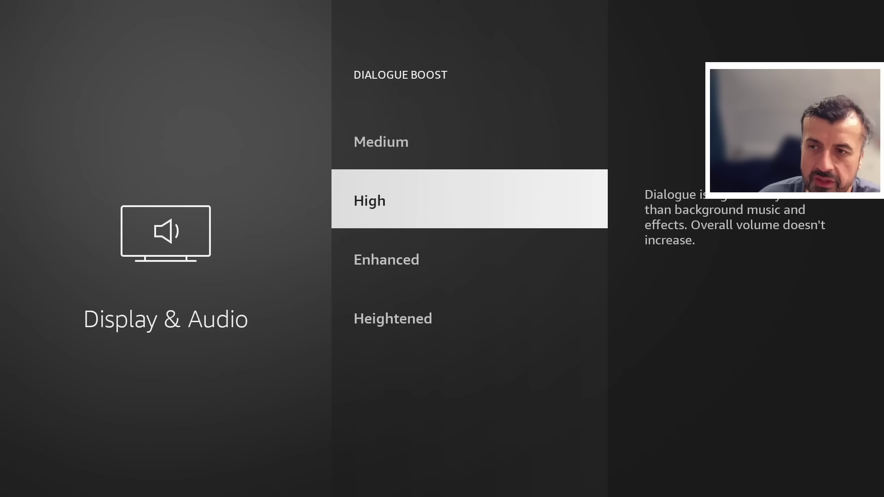
key(Up)
key(Up)
key(Up)
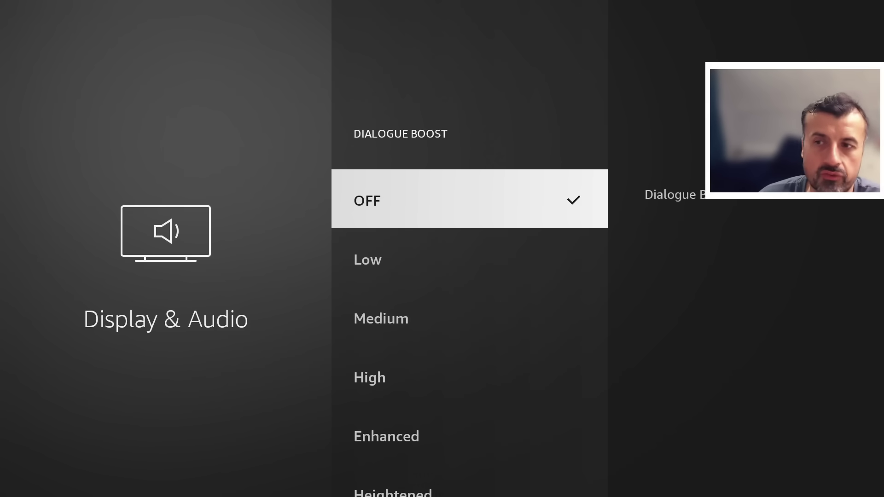
Compare the descriptions of the Enhanced and Heightened Dialogue Boost levels.
key(Down)
key(Down)
key(Down)
key(Down)
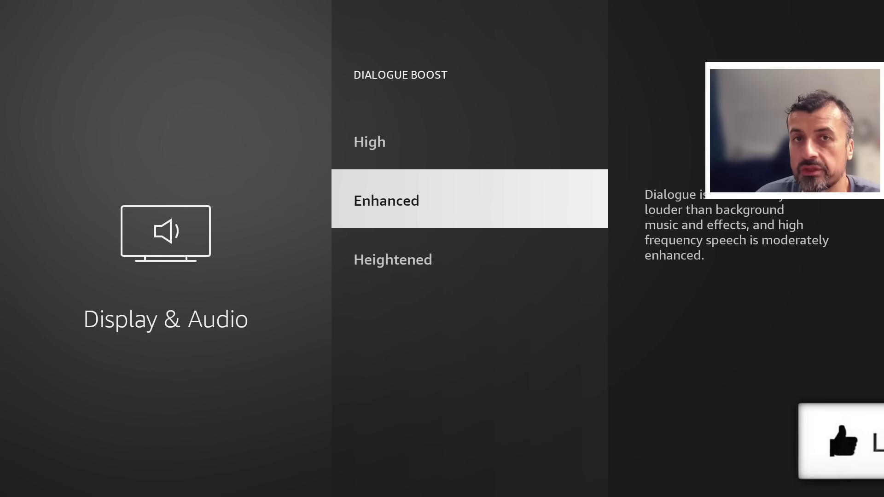
key(Down)
key(Up)
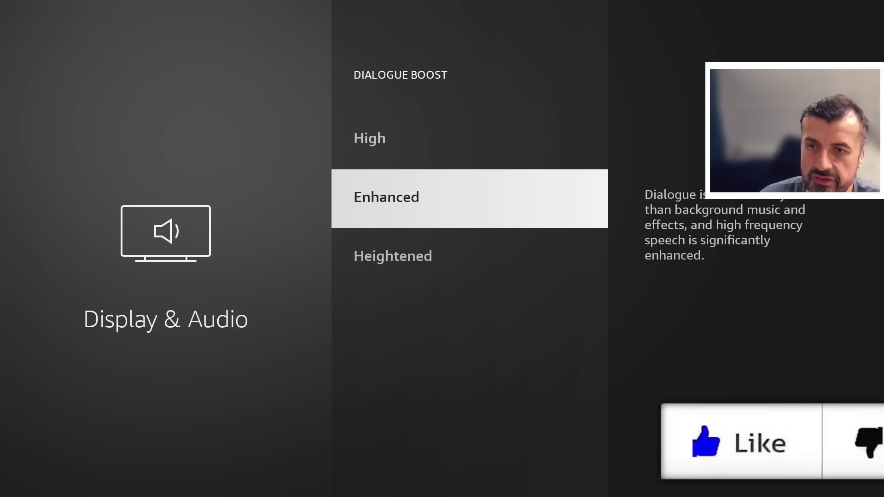
key(Down)
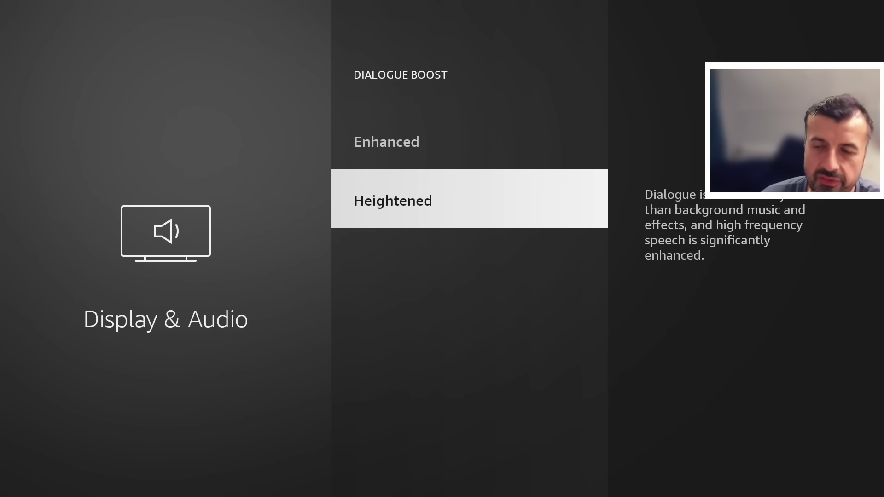
key(Up)
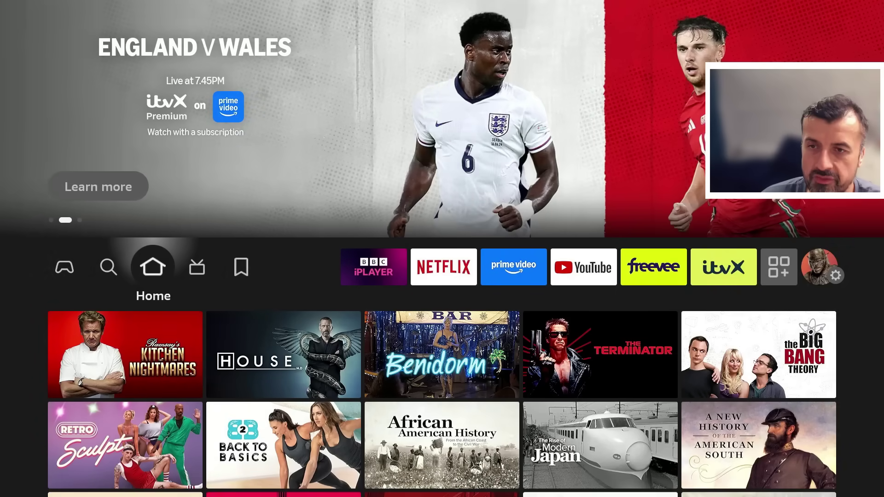
Look through the custom launcher's app rows from Utils down to Stuff and return to Downloader.
key(Down)
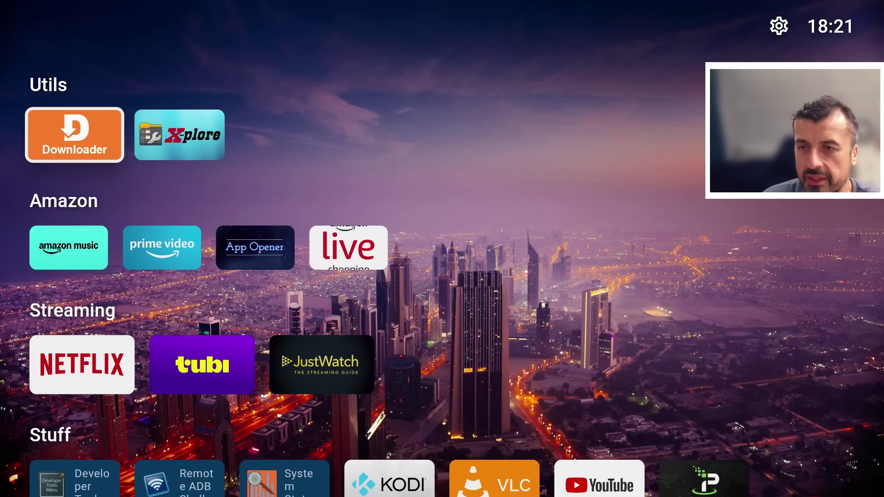
key(Down)
key(Down)
key(Down)
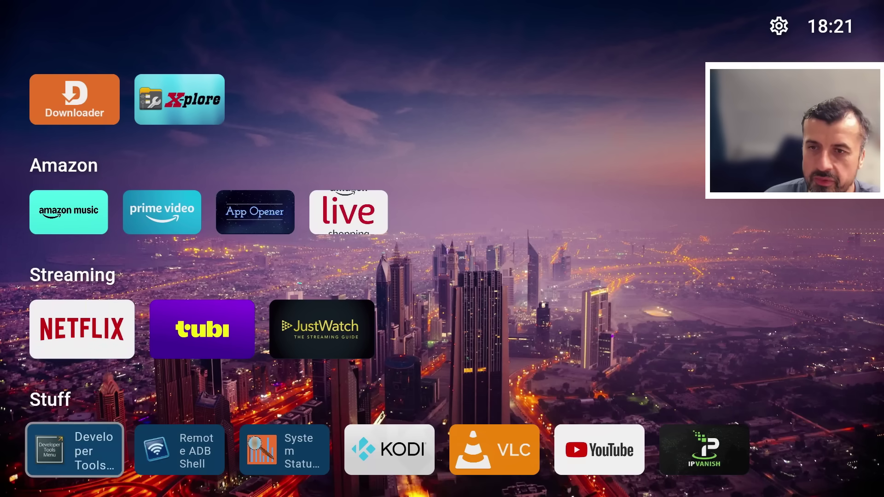
key(Up)
key(Up)
key(Up)
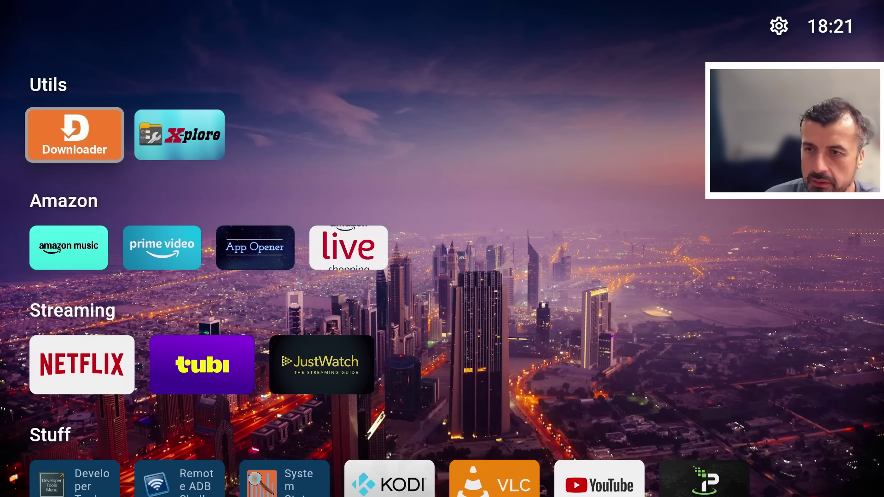
Open the Fire TV Cube's system settings from the custom launcher.
key(Home)
key(Right)
key(Right)
key(Right)
key(Right)
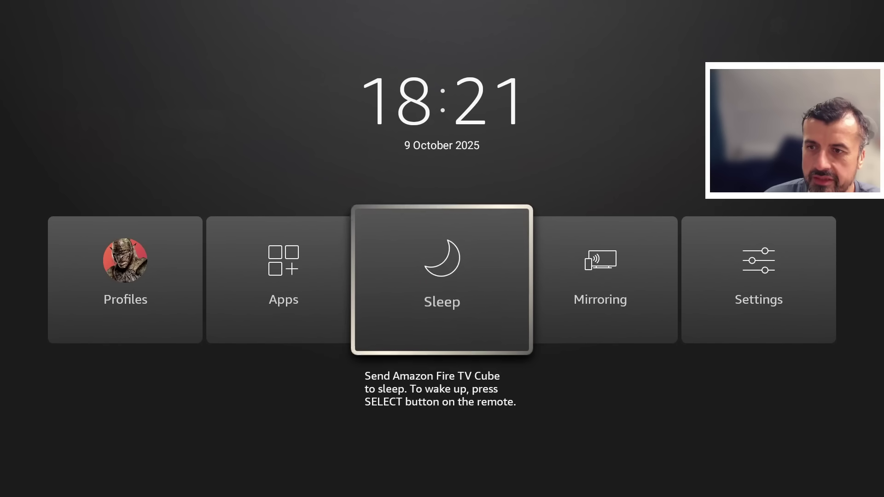
key(Return)
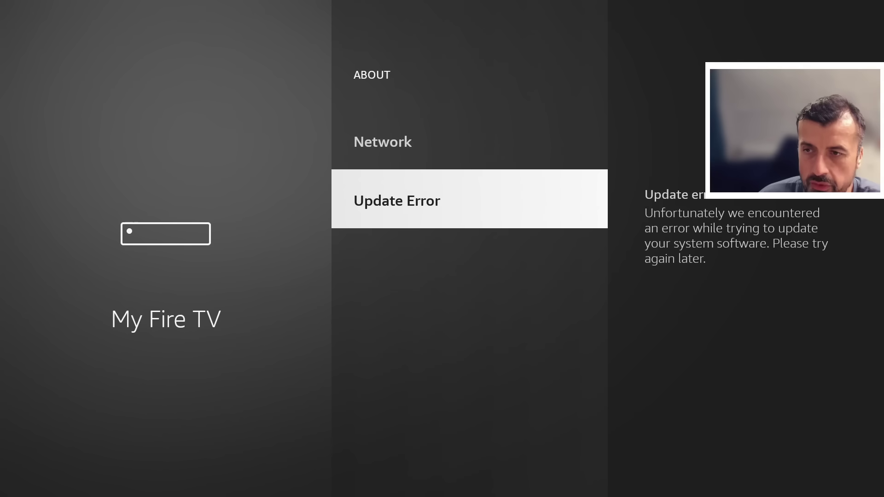
Examine the Fire TV Cube's update status and software version in its About information, and return to the main settings.
key(Up)
key(Down)
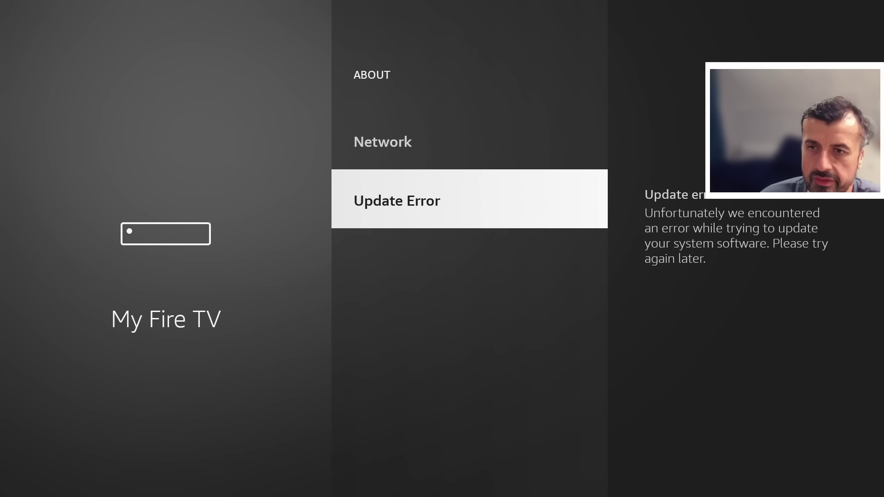
key(Up)
key(Up)
key(Up)
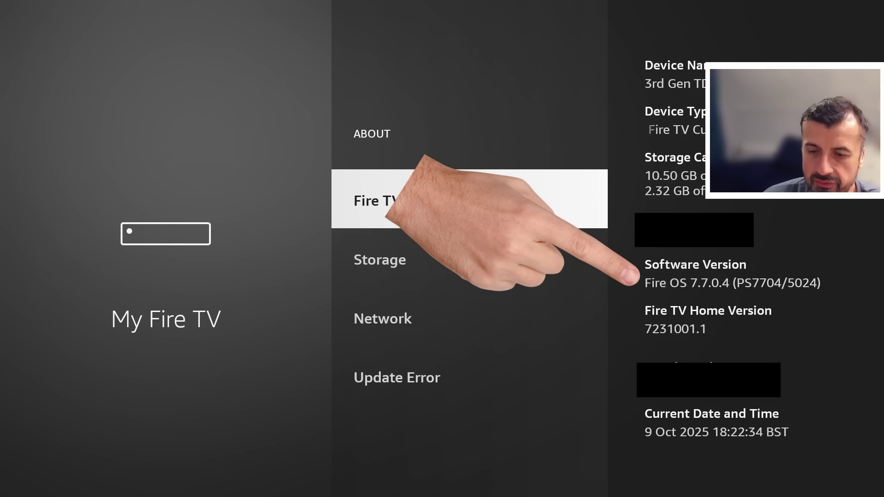
key(Escape)
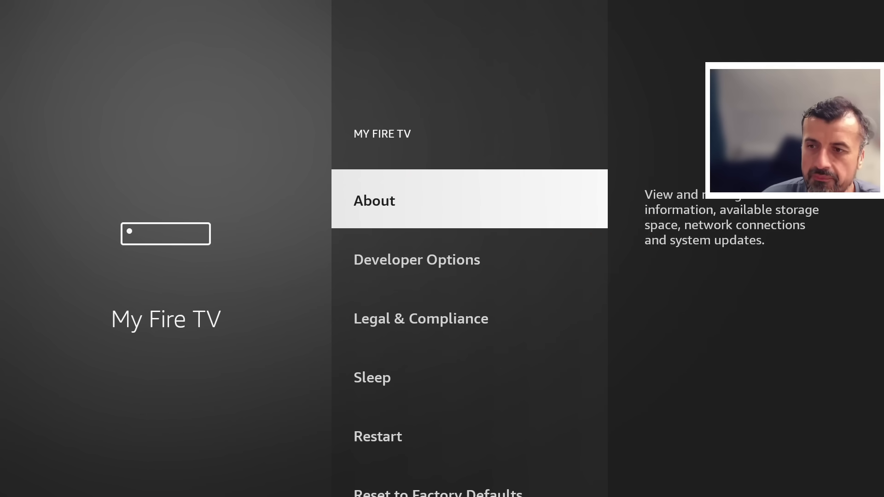
key(Escape)
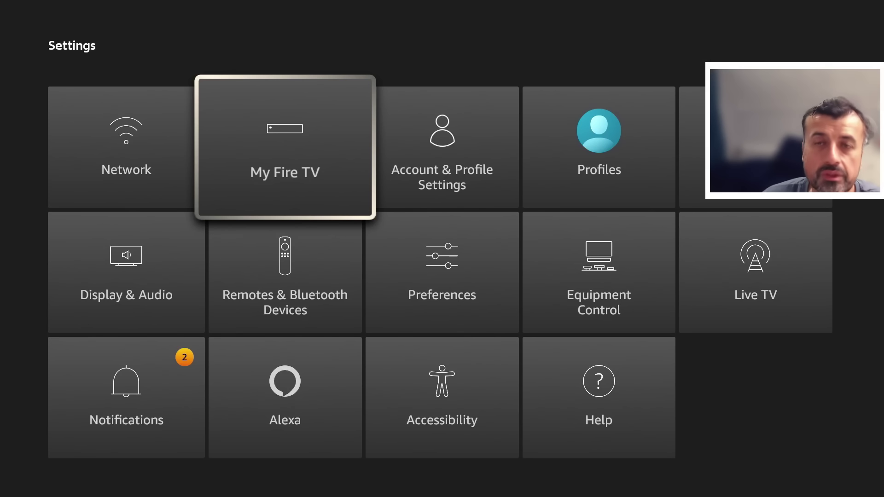
Open the Audio settings under Display & Audio on the Fire TV Cube.
key(Down)
key(Right)
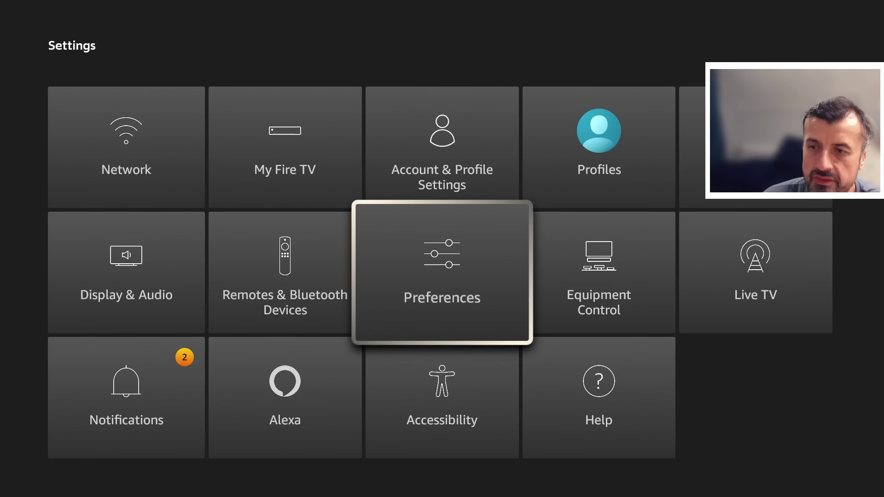
key(Right)
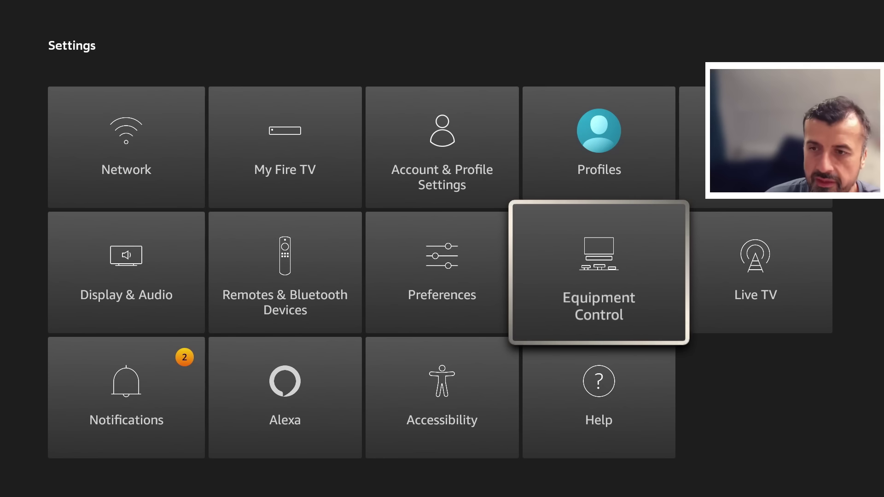
key(Left)
key(Left)
key(Left)
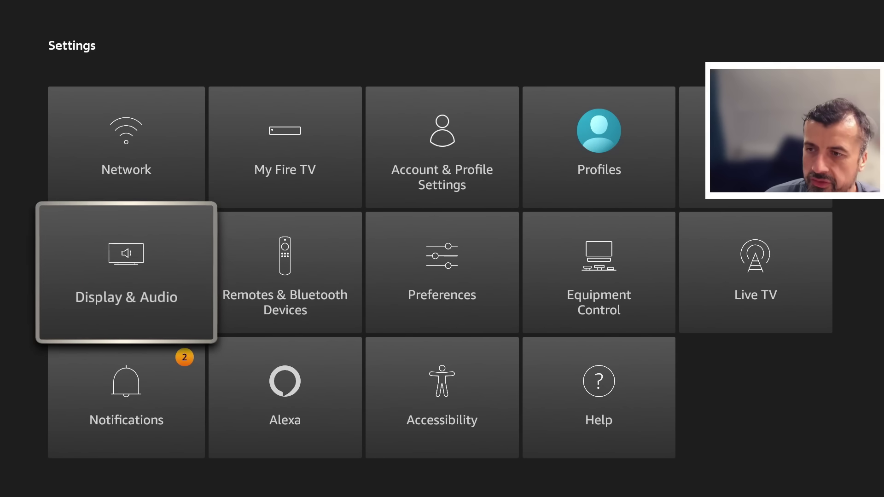
key(Return)
key(Down)
key(Down)
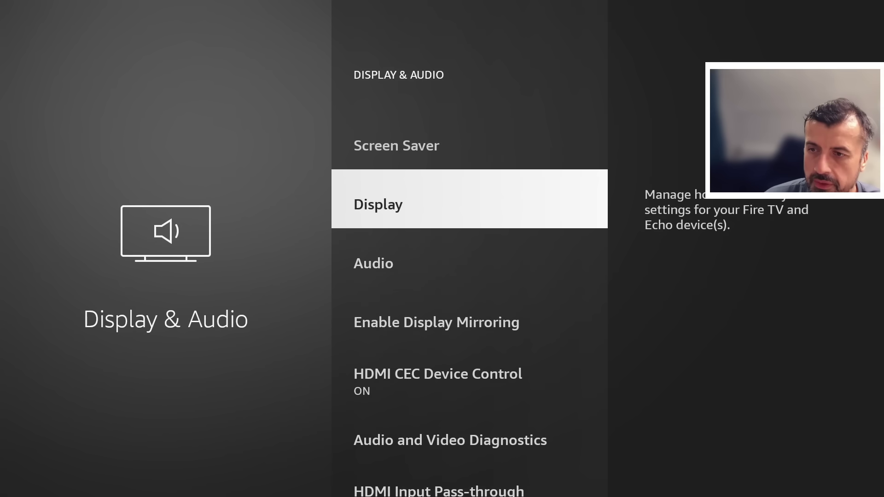
key(Down)
key(Return)
Check the Fire TV Cube's audio options for a Dialogue Boost setting.
key(Down)
key(Down)
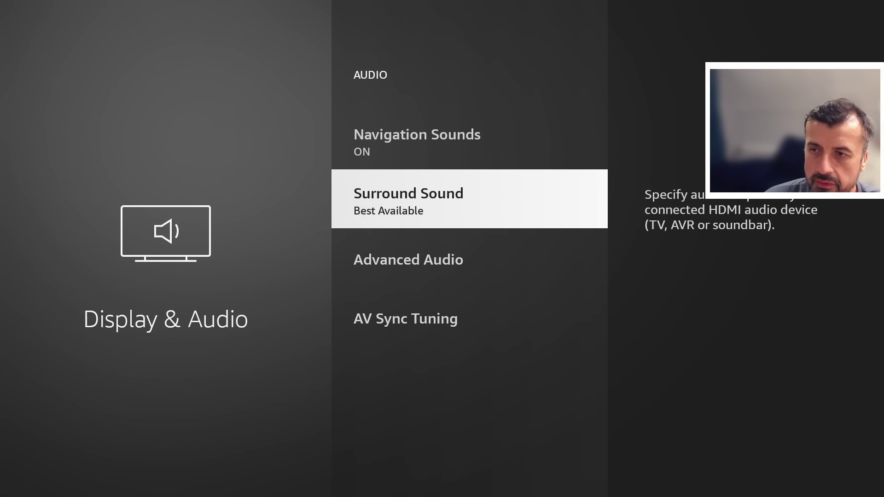
key(Up)
key(Up)
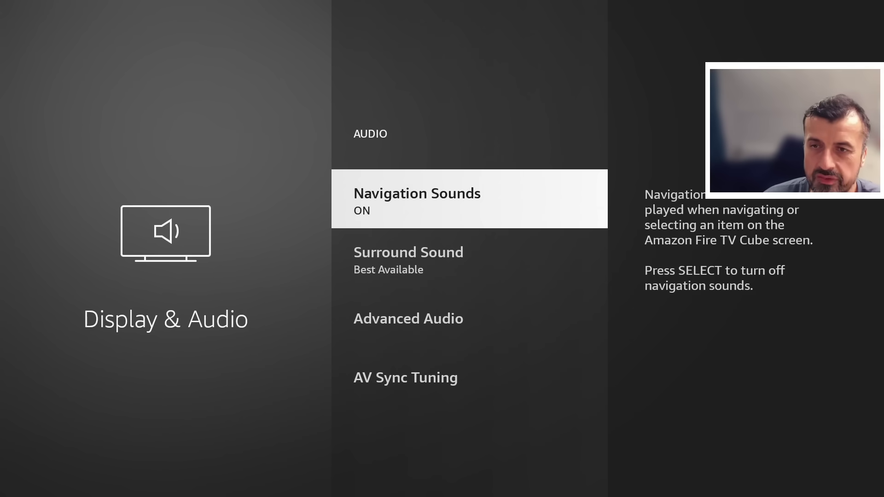
key(Up)
key(Up)
key(Up)
key(Up)
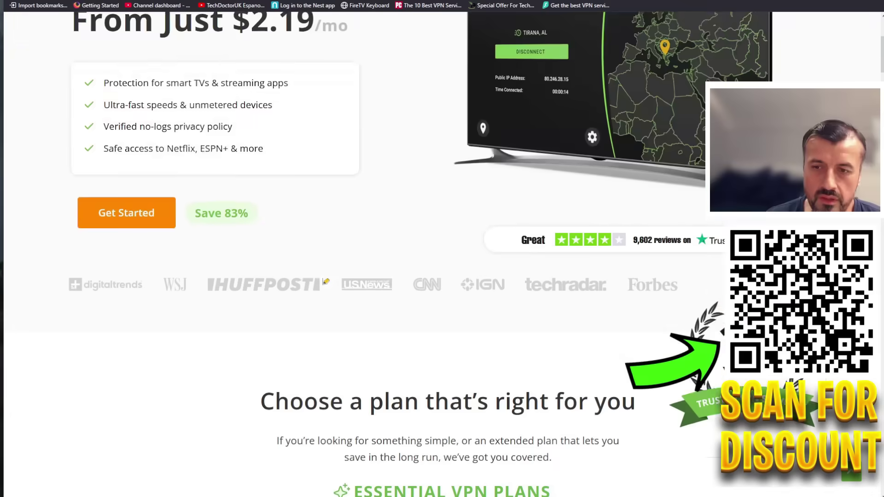
Switch to the web browser and review the Monthly, 2-Year and Yearly Essential VPN plans and prices.
scroll(325, 281, down, 2)
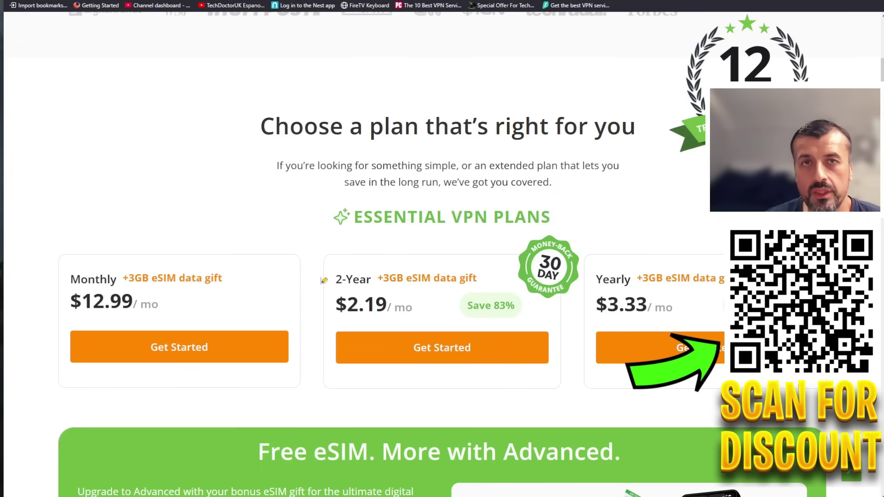
scroll(324, 281, down, 3)
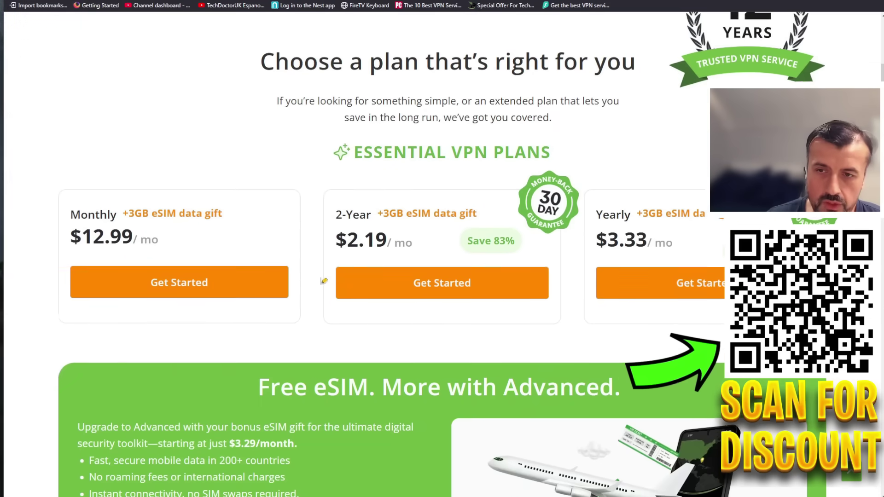
scroll(324, 280, up, 2)
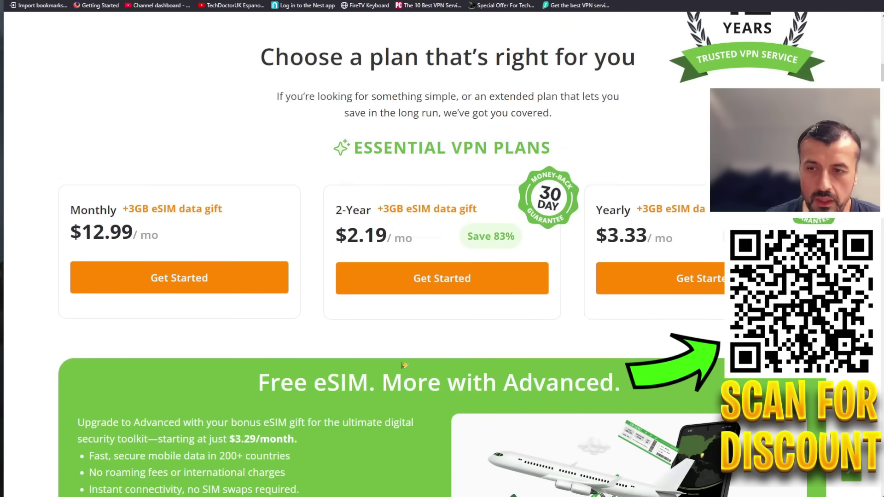
scroll(405, 365, down, 2)
scroll(404, 365, down, 2)
scroll(404, 364, up, 10)
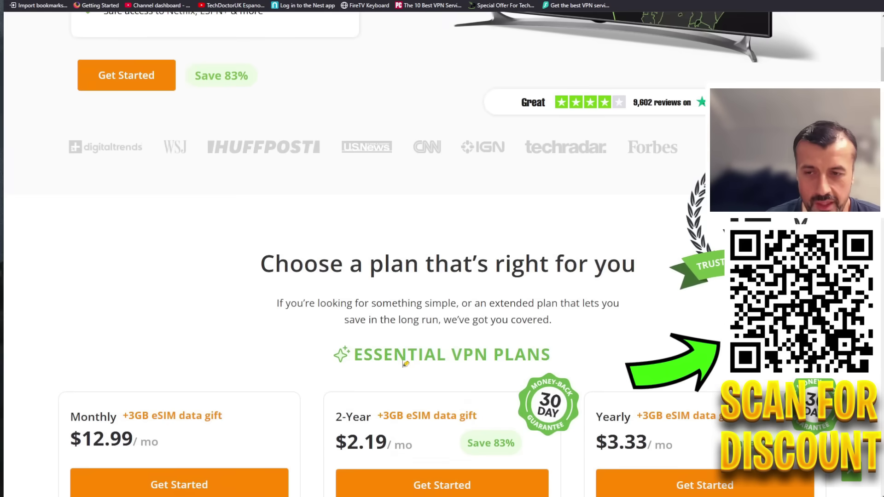
scroll(405, 364, down, 4)
scroll(405, 364, up, 3)
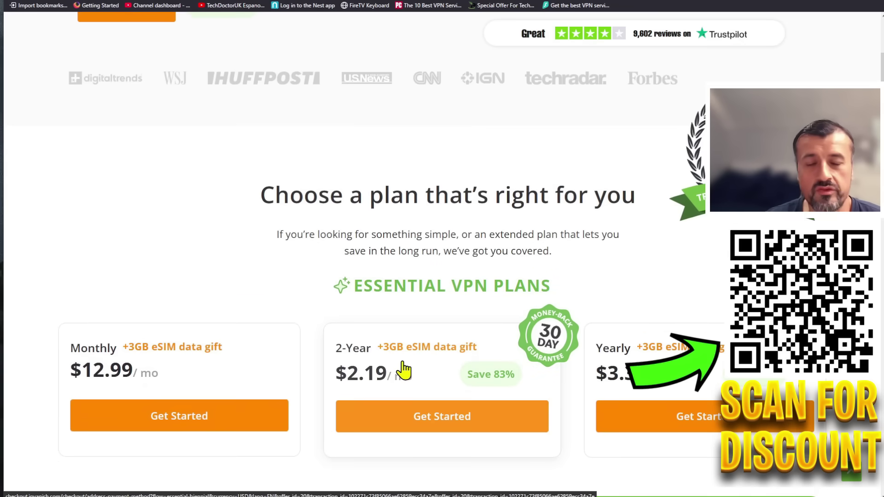